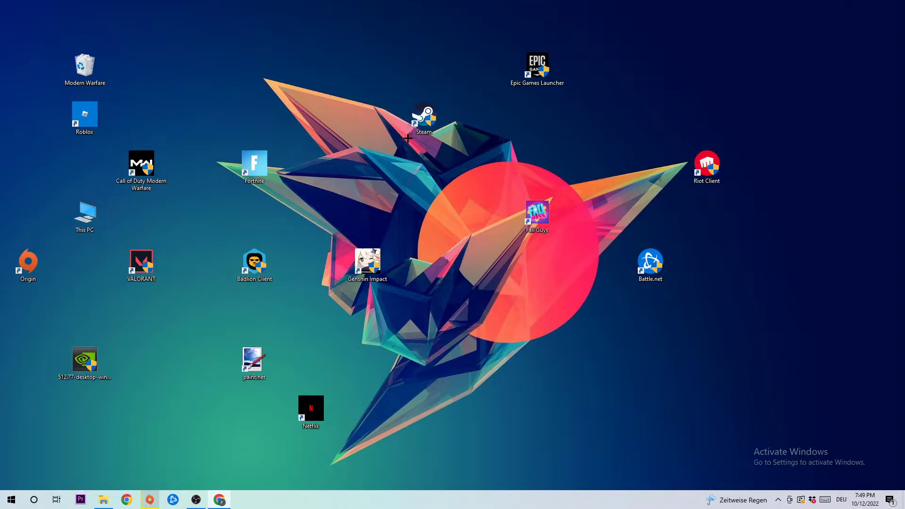
Launch Task Manager from the taskbar menu and maximize it
{"action": "right_click", "coordinate": [415, 500]}
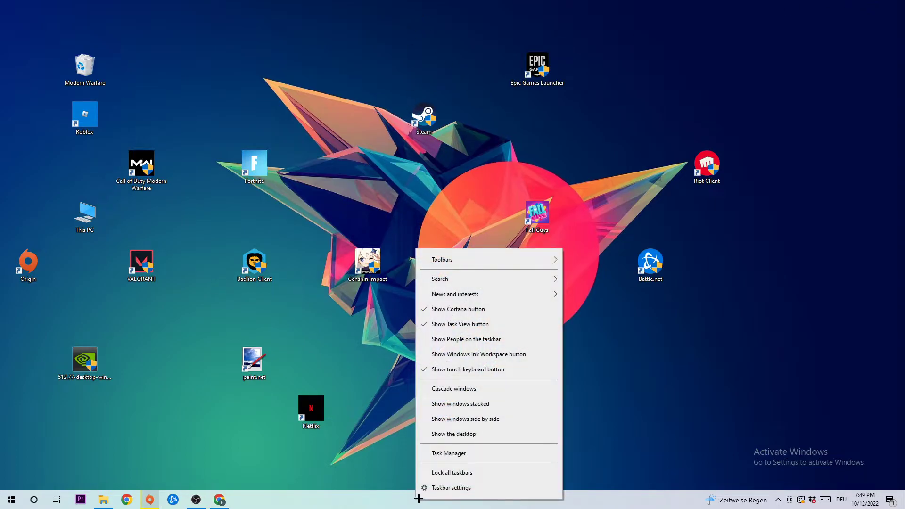
{"action": "left_click", "coordinate": [468, 456]}
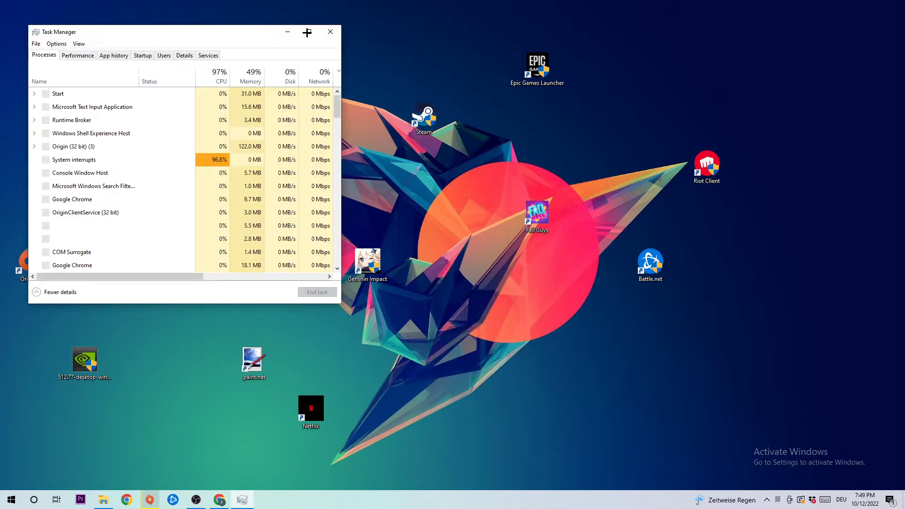
{"action": "left_click", "coordinate": [311, 30]}
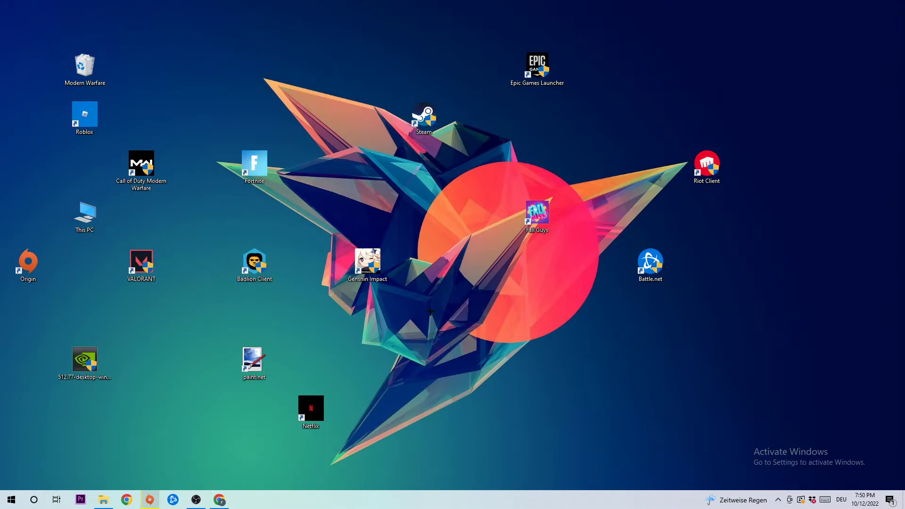
Check the available display resolutions, keep 1920 × 1080, and close display settings
{"action": "right_click", "coordinate": [419, 357]}
{"action": "left_click", "coordinate": [466, 339]}
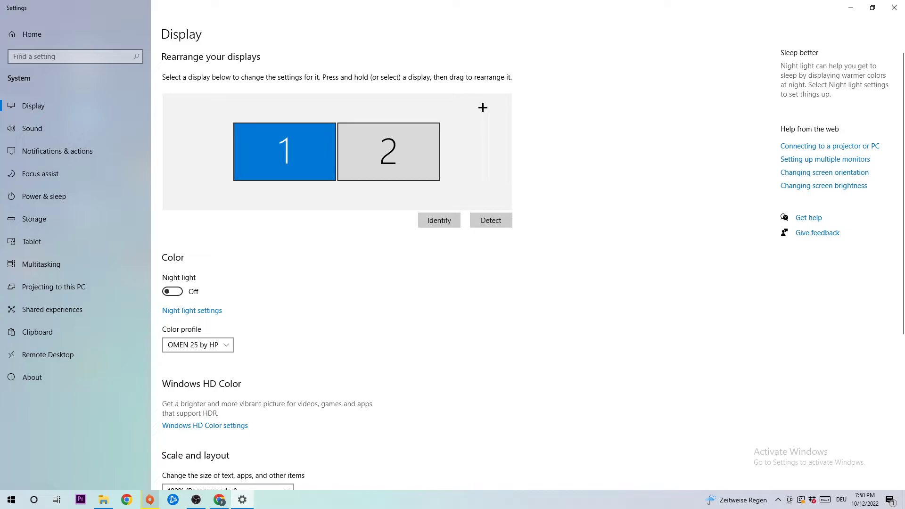
{"action": "scroll", "coordinate": [481, 114], "scroll_direction": "down", "scroll_amount": 4}
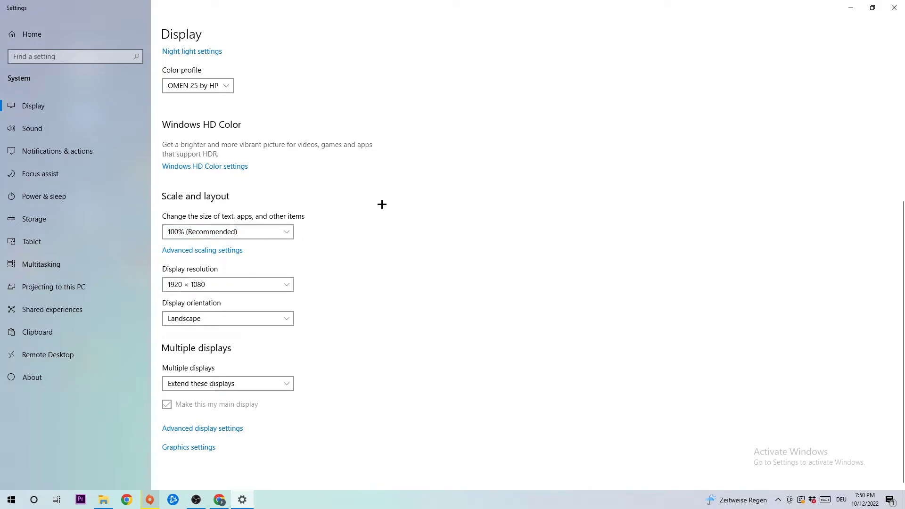
{"action": "left_click", "coordinate": [258, 282]}
{"action": "left_click", "coordinate": [377, 244]}
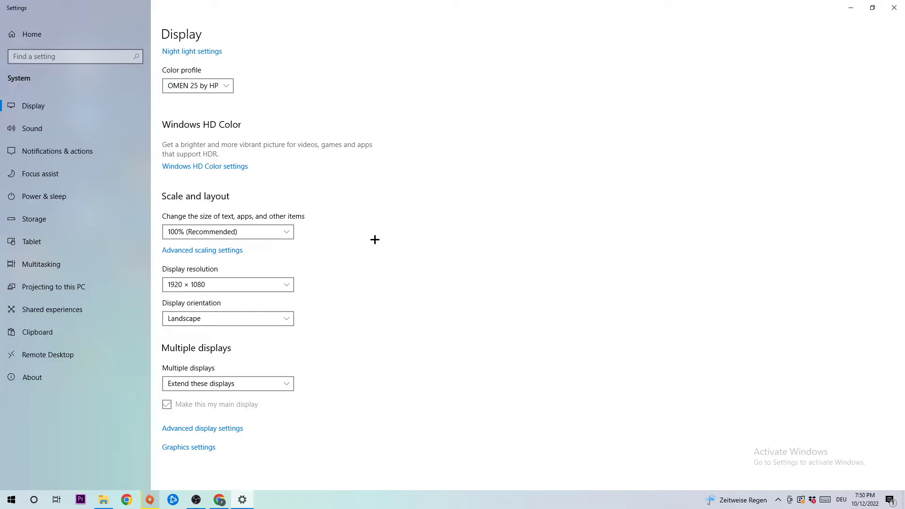
{"action": "left_click", "coordinate": [894, 7]}
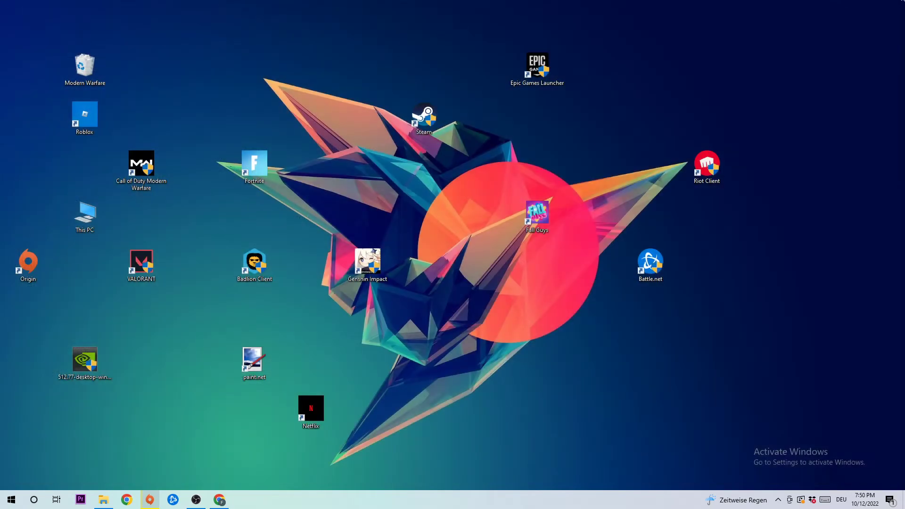
Go to Update & Security in Windows Settings from the Start menu
{"action": "left_click", "coordinate": [11, 499]}
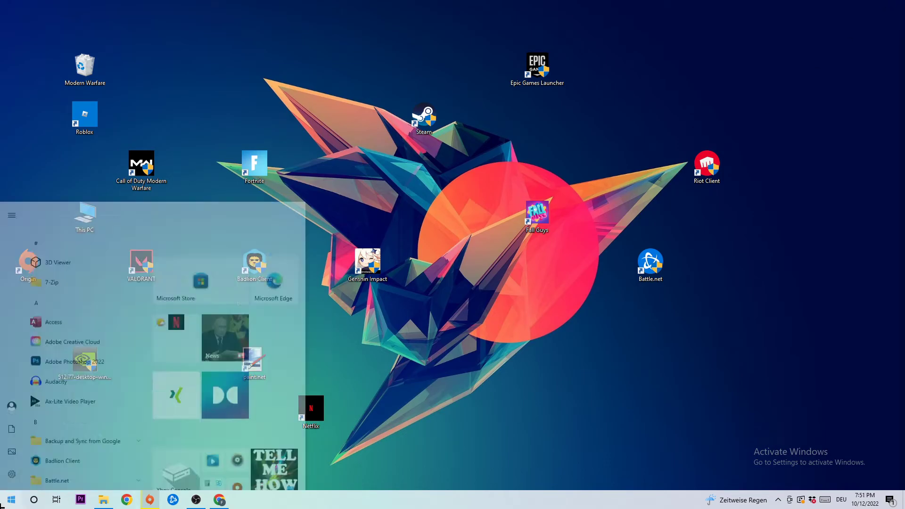
{"action": "left_click", "coordinate": [3, 449]}
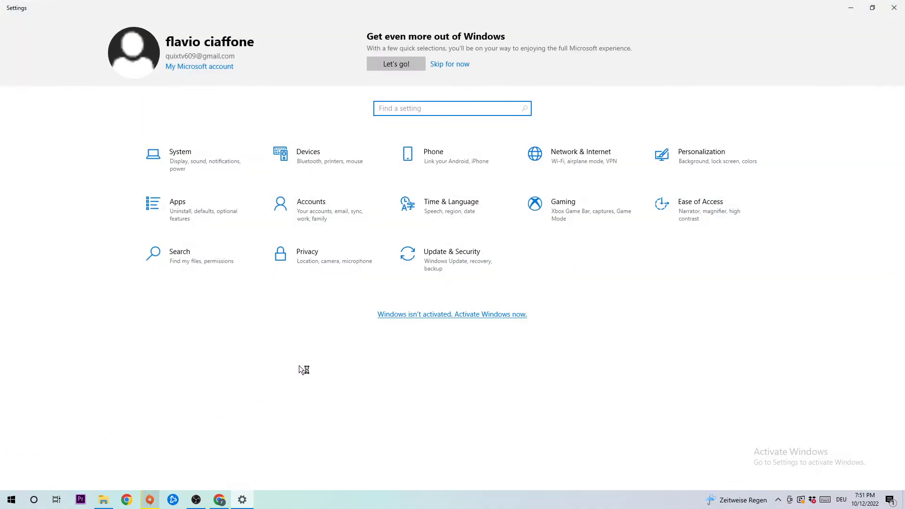
{"action": "left_click", "coordinate": [429, 273]}
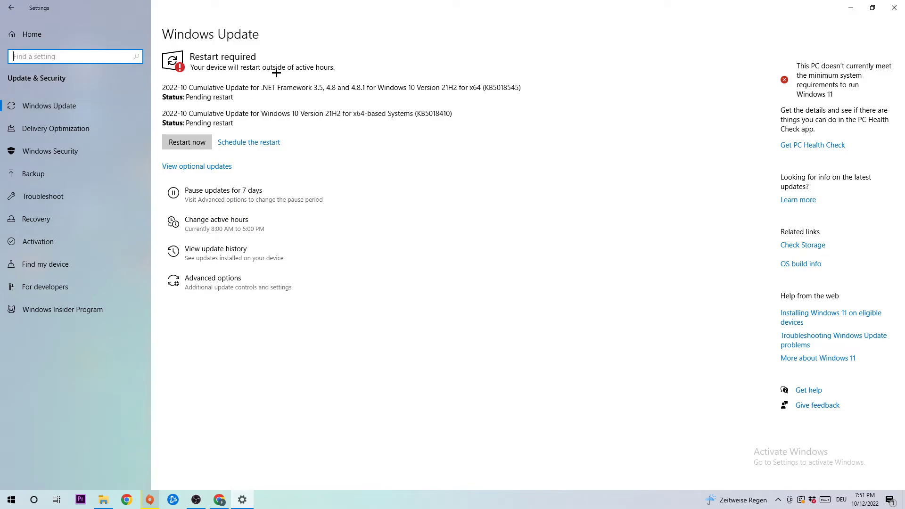
Close Windows Settings and nudge the NVIDIA driver file right, then back into place
{"action": "left_click", "coordinate": [894, 8]}
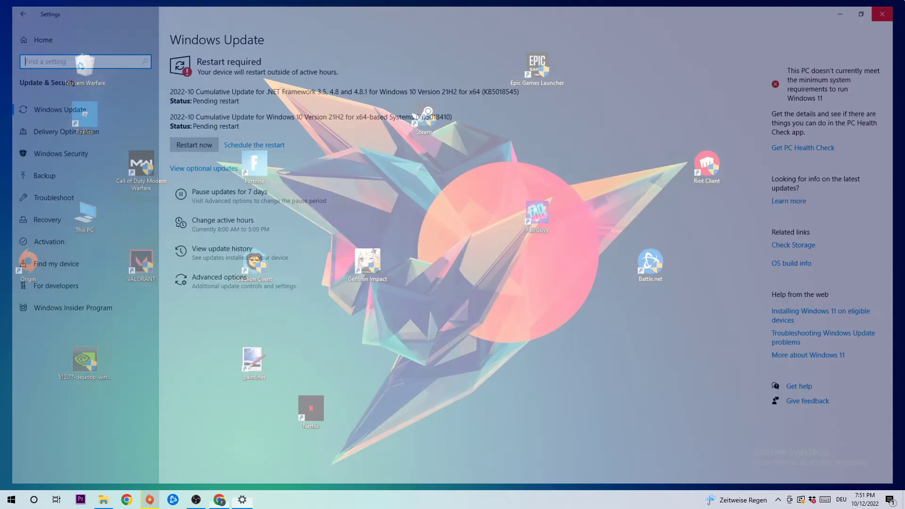
{"action": "left_click_drag", "start_coordinate": [85, 359], "coordinate": [141, 359]}
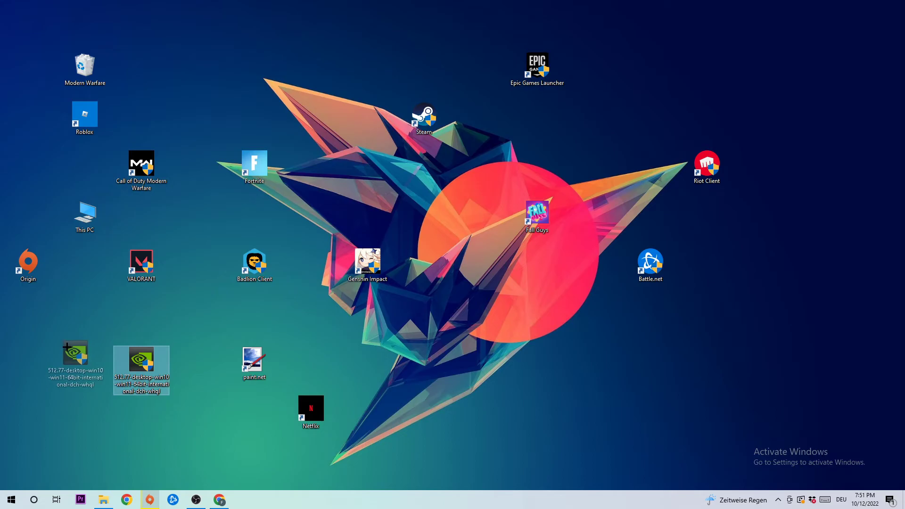
{"action": "left_click_drag", "start_coordinate": [138, 360], "coordinate": [82, 360]}
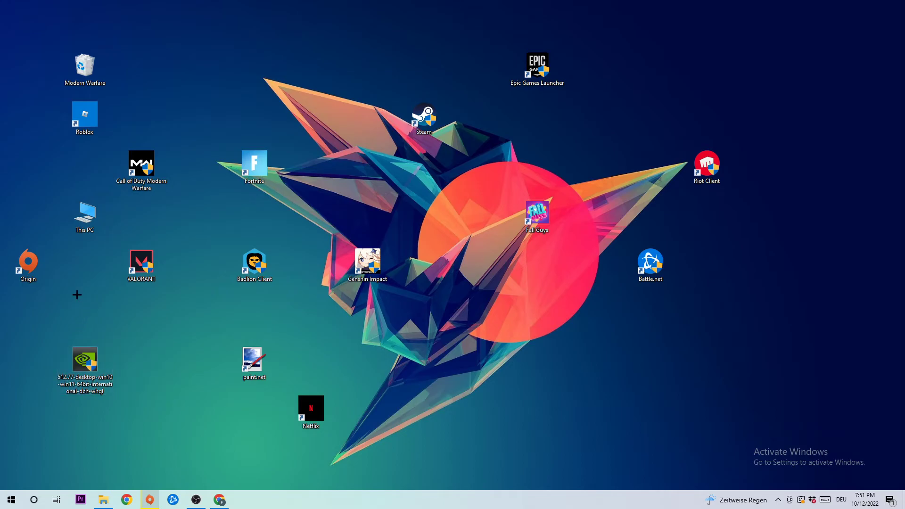